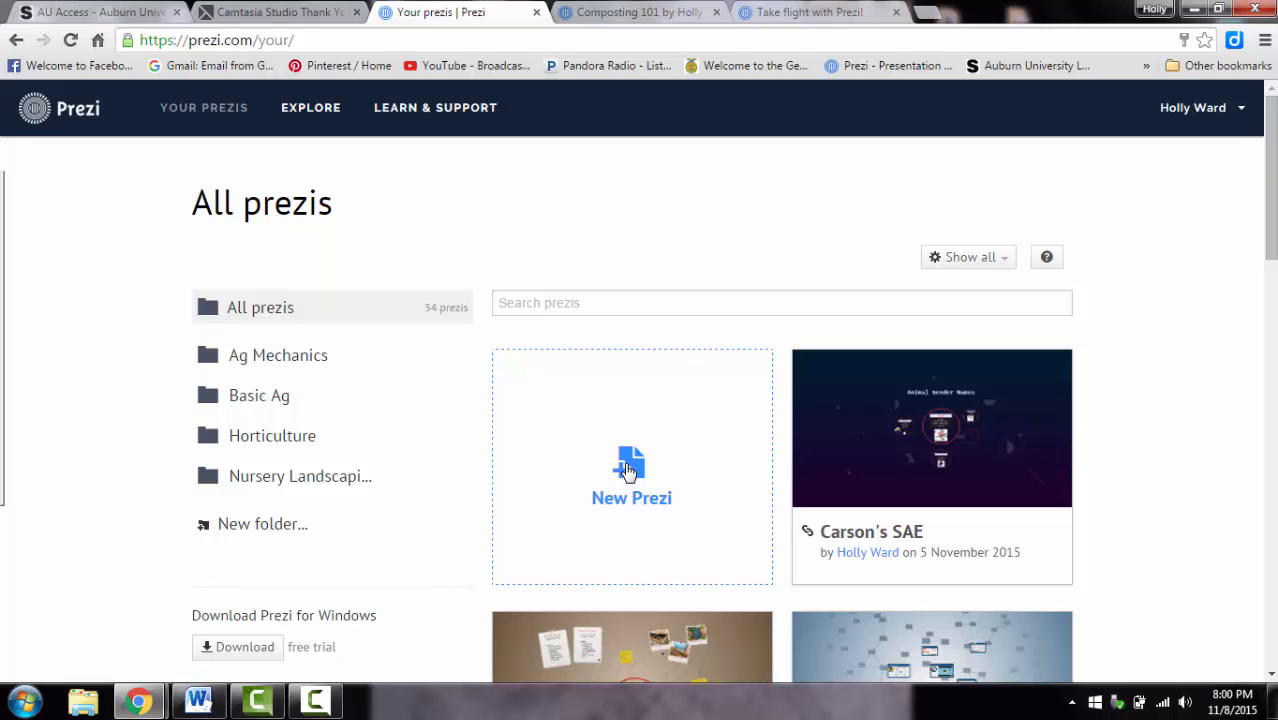
# Start a new prezi and browse the additional templates in the template chooser.
pyautogui.click(629, 470)
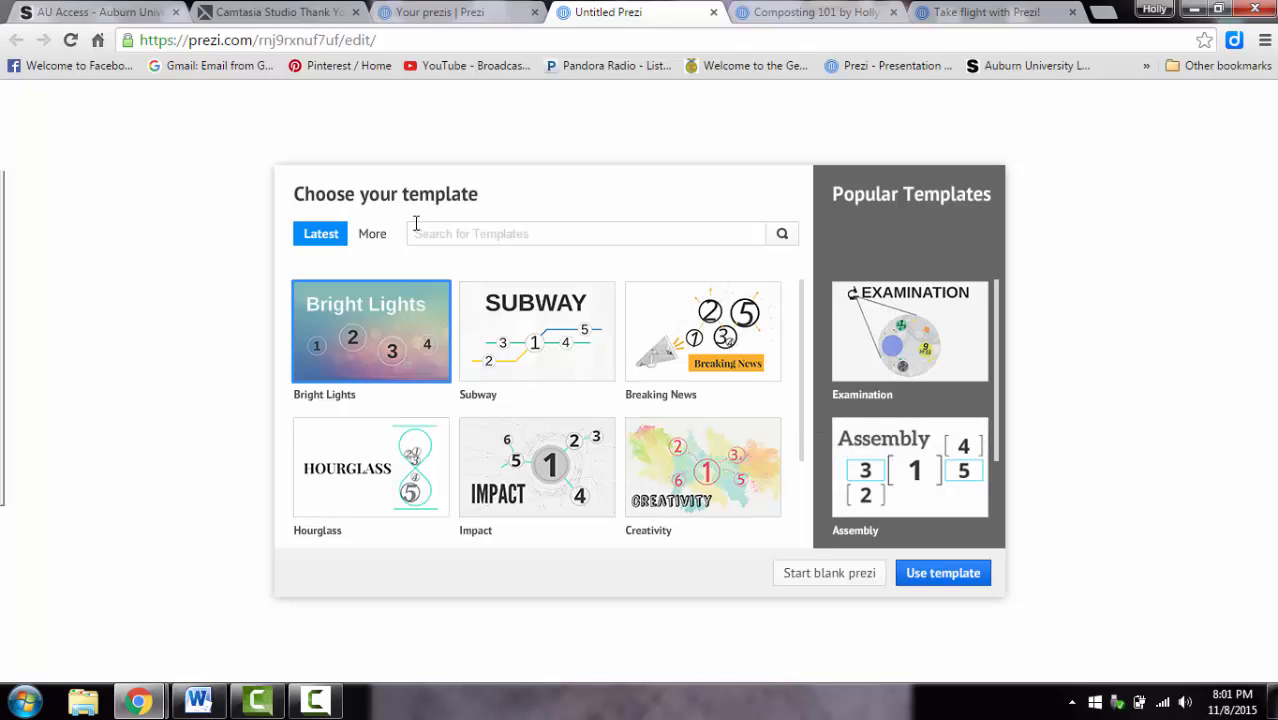
pyautogui.click(370, 236)
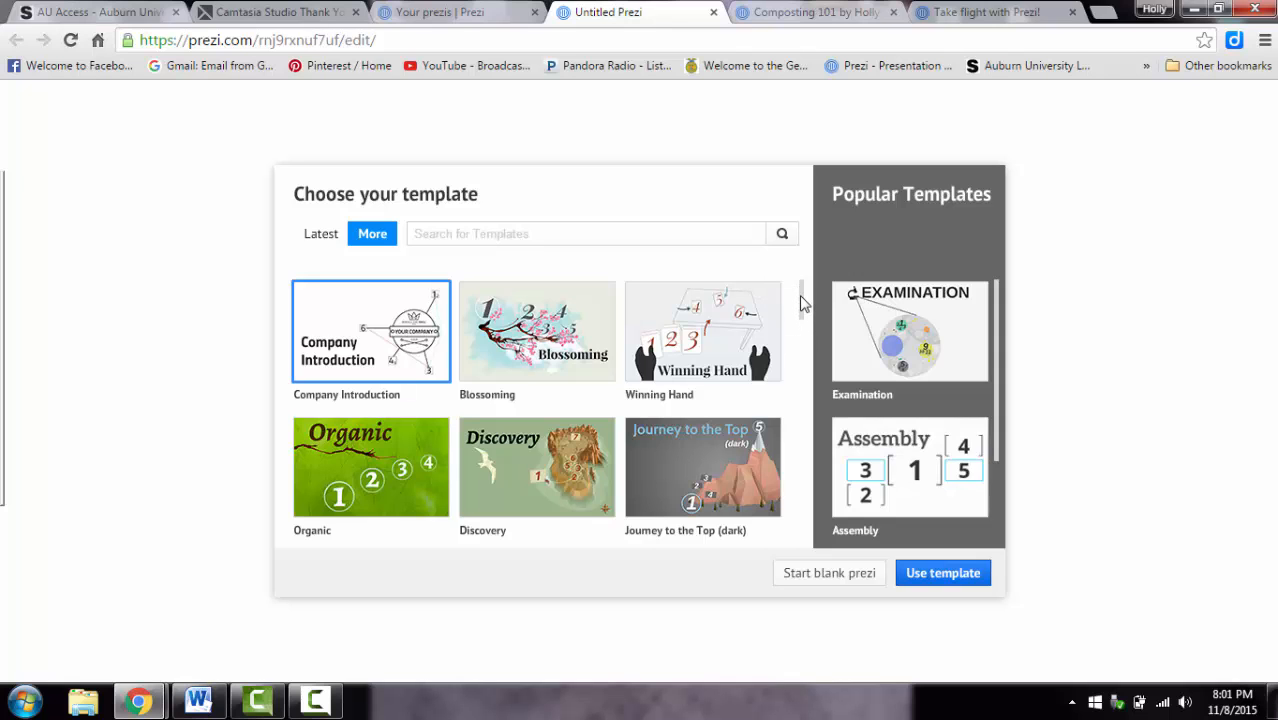
pyautogui.moveTo(800, 303); pyautogui.dragTo(807, 399)
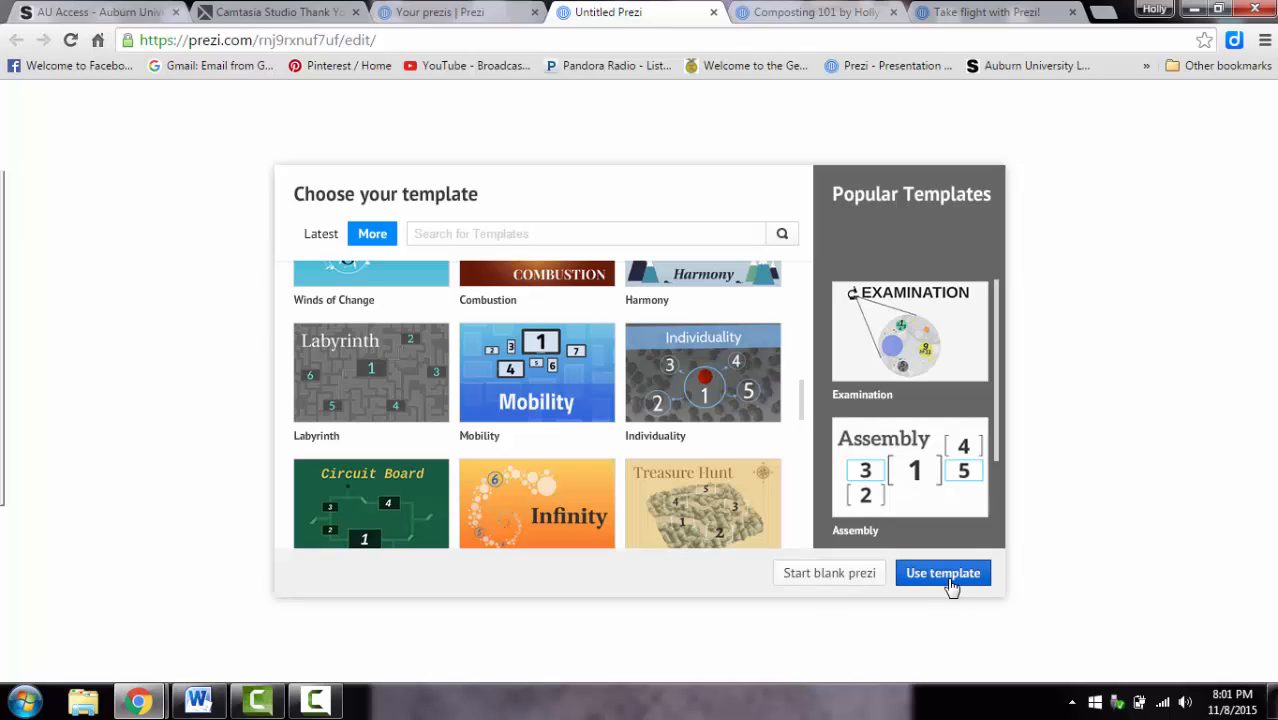
# Switch to the "Take flight with Prezi!" presentation and view the "What is Prezi??" frame at path step 2.
pyautogui.click(1010, 17)
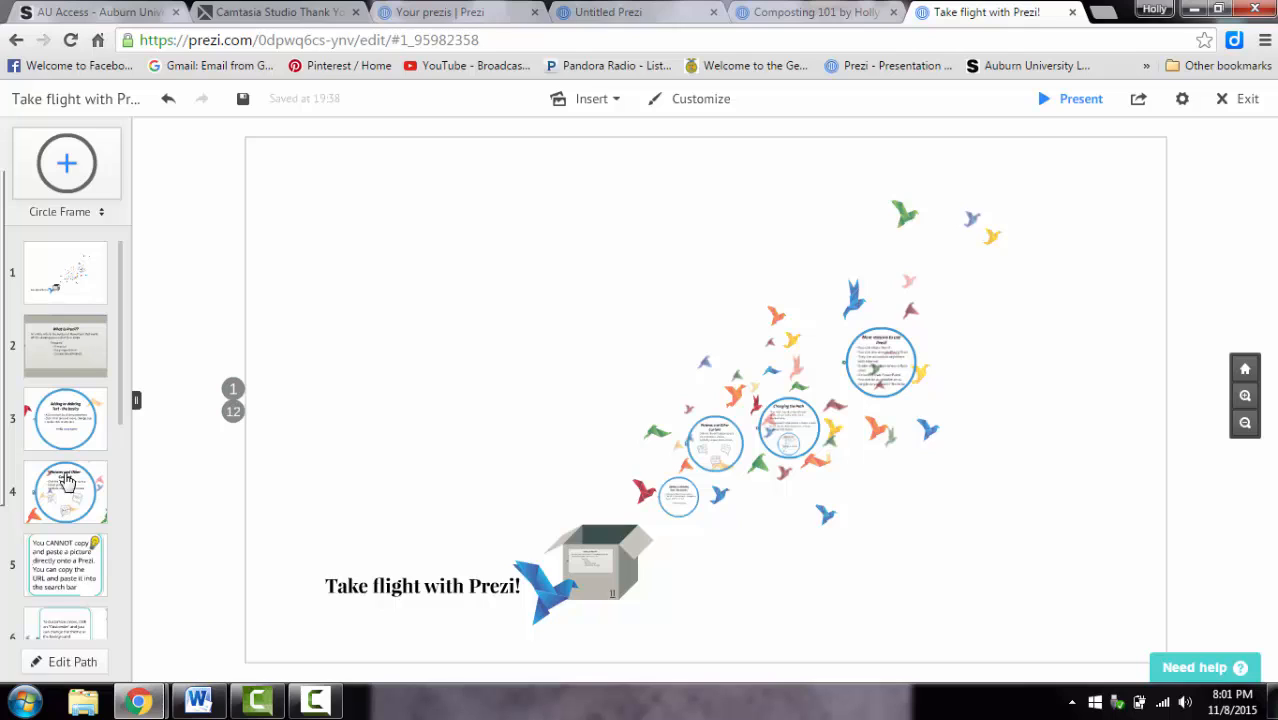
pyautogui.click(49, 347)
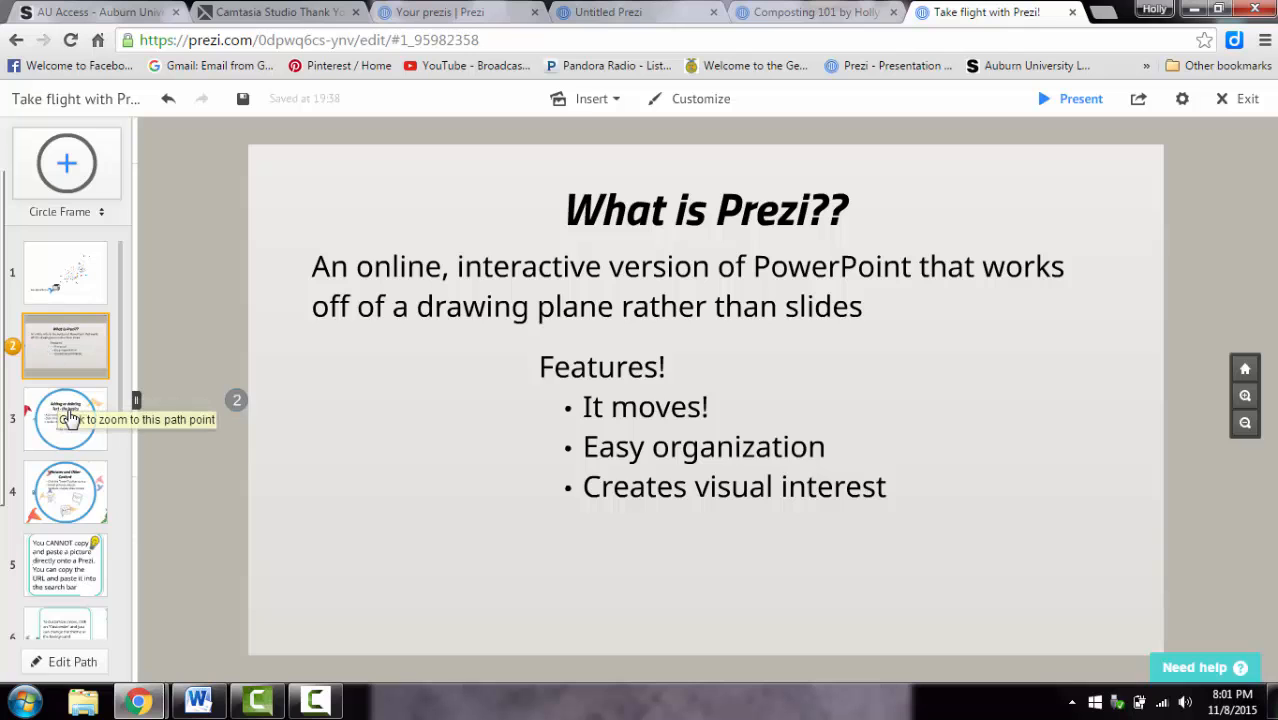
# Go to path step 3 and delete the "Hello teachers!" text below the bullet list.
pyautogui.click(56, 432)
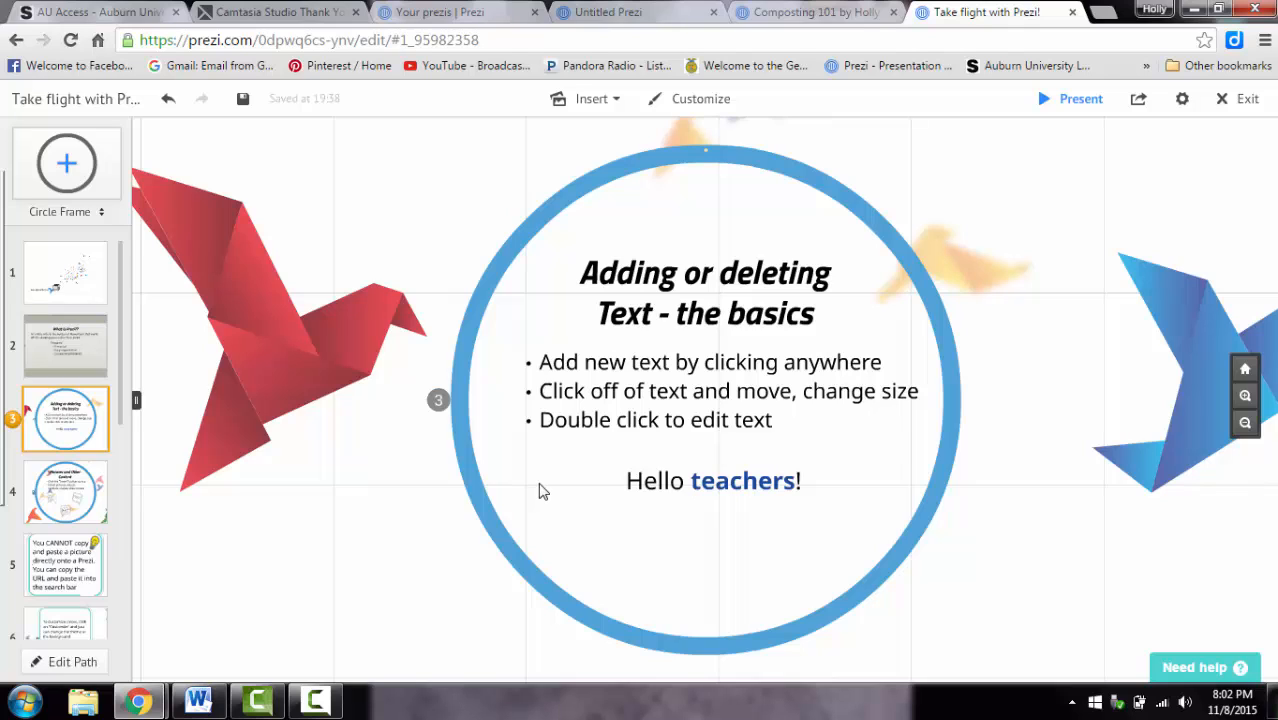
pyautogui.click(707, 489)
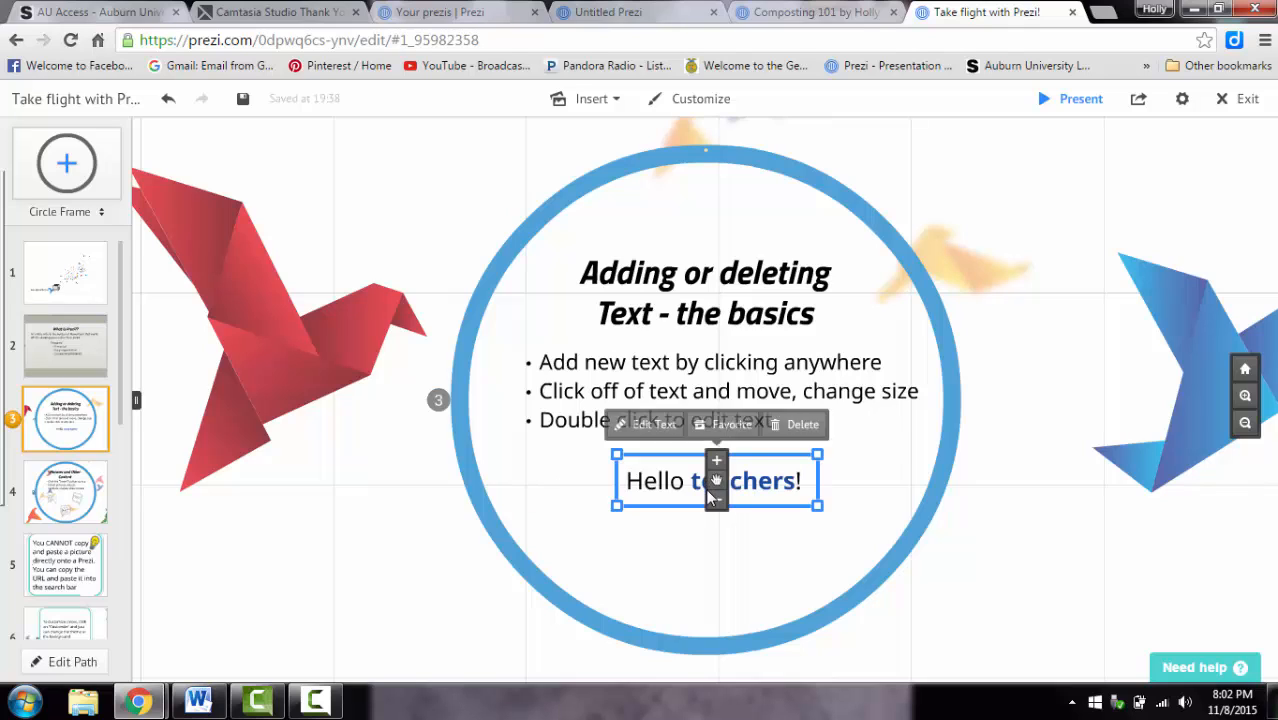
pyautogui.click(798, 425)
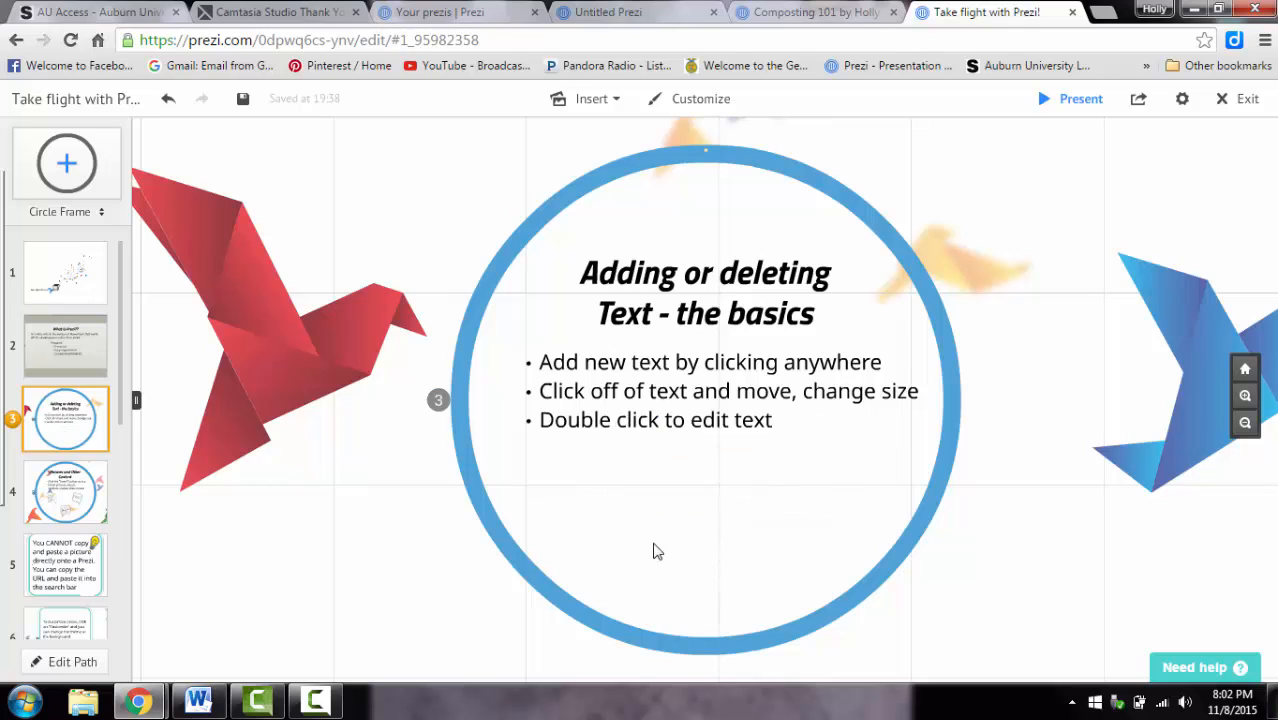
# Add the text "Hello students" below the bullet list and enlarge its font by two steps.
pyautogui.click(547, 483)
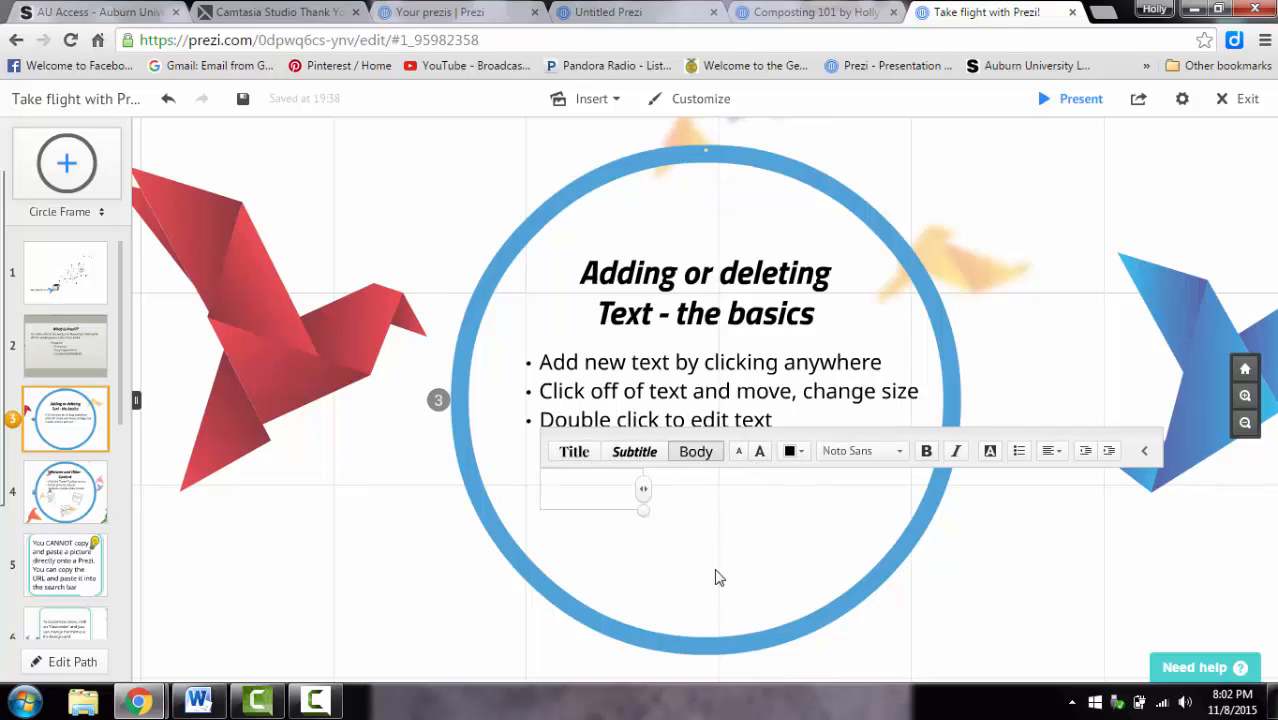
pyautogui.write('Hello studen')
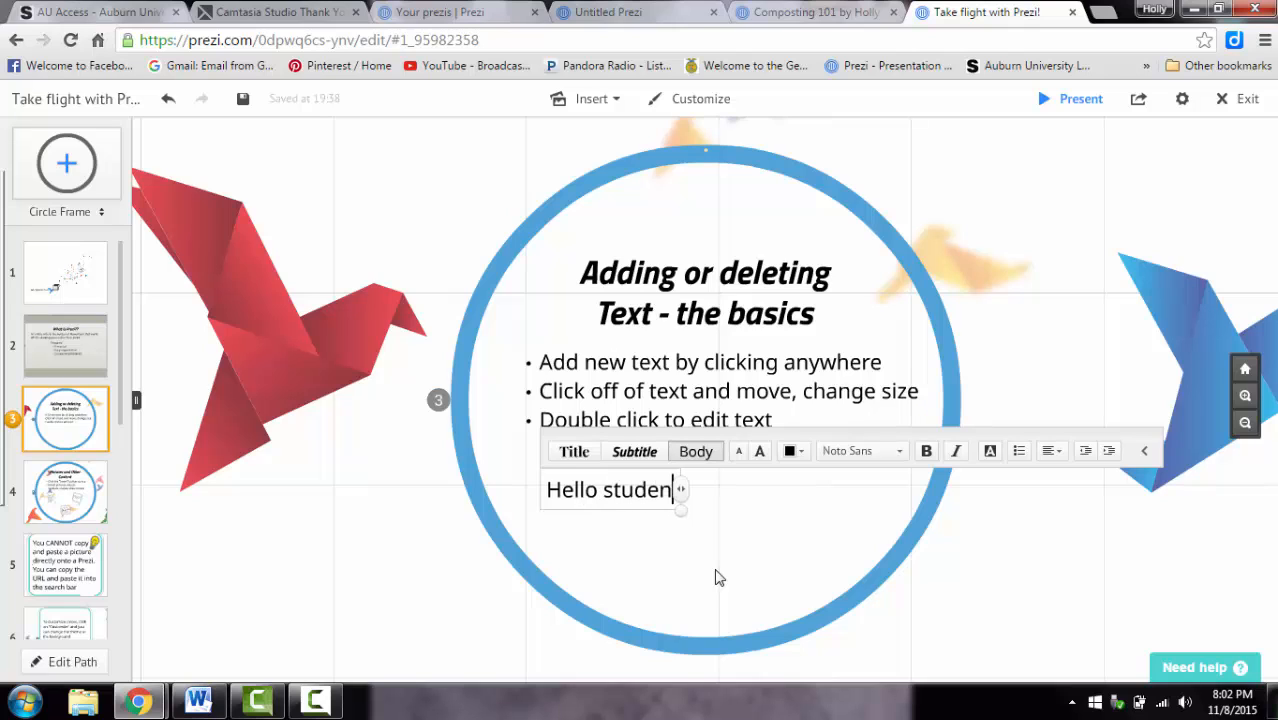
pyautogui.write('ts')
pyautogui.click(762, 451)
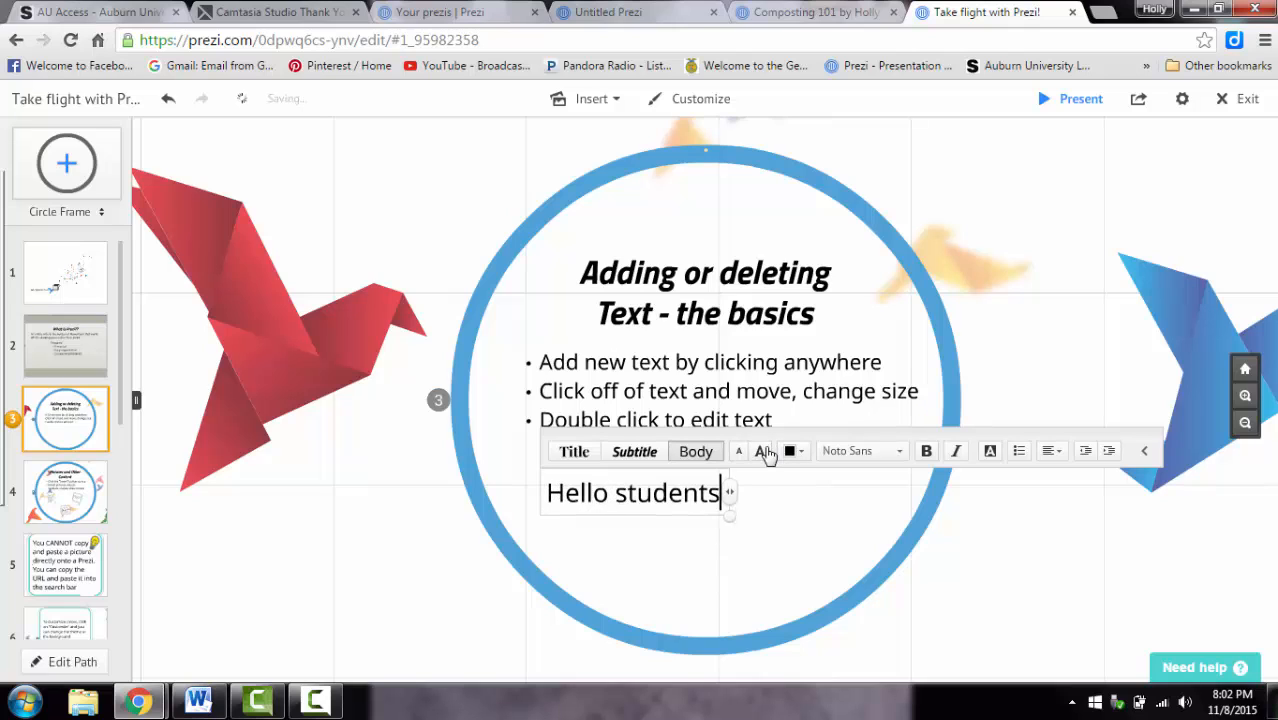
pyautogui.click(764, 451)
# Color the "Hello students" text dark purple and set its font to Kaushan Script.
pyautogui.click(790, 451)
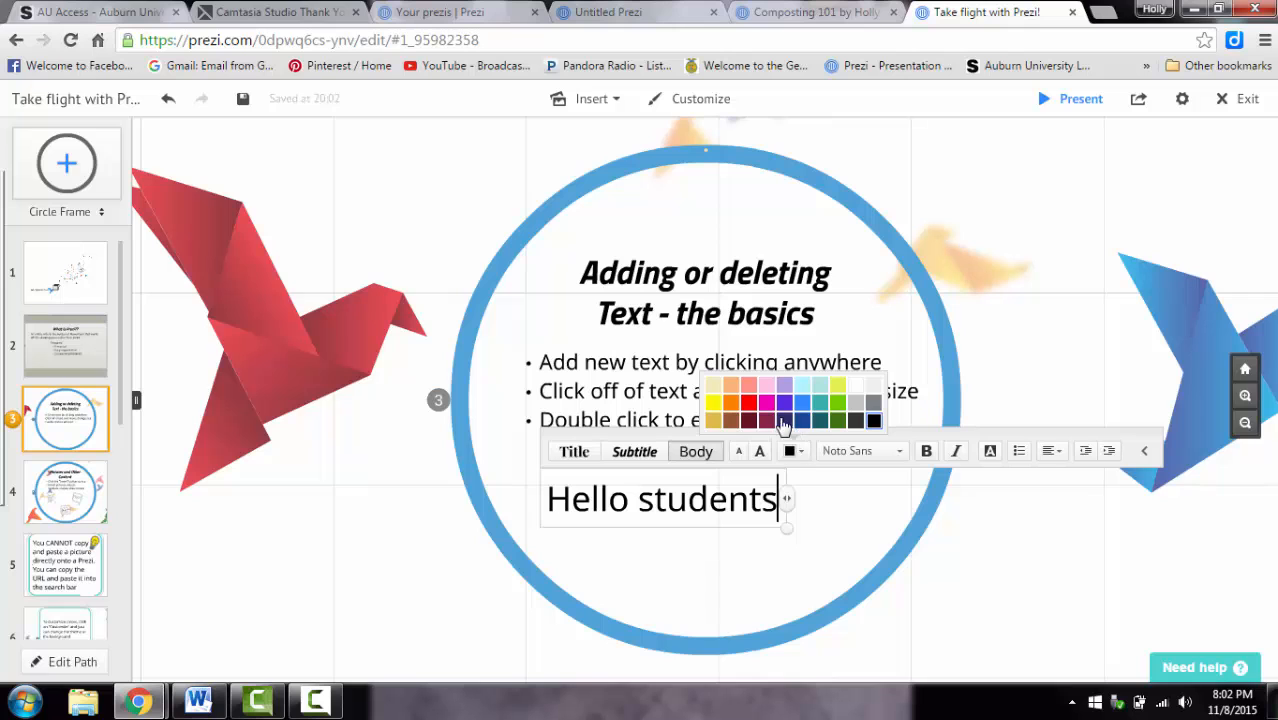
pyautogui.click(784, 421)
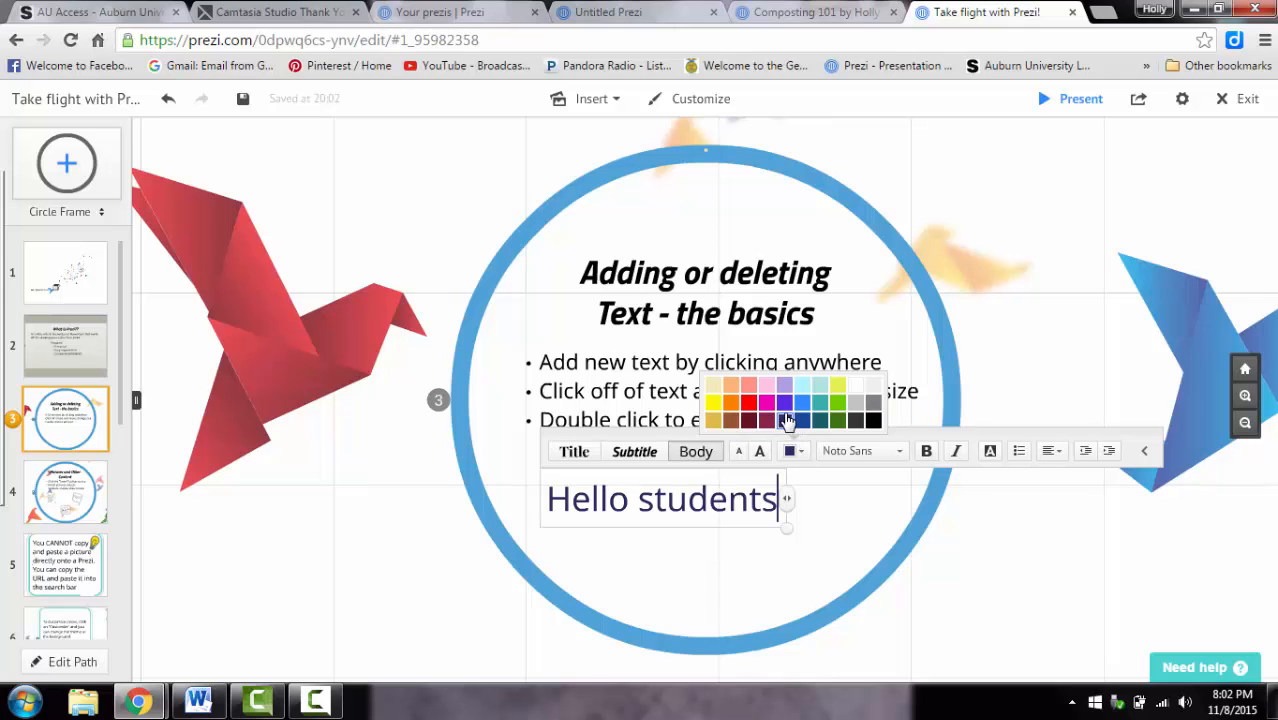
pyautogui.click(897, 451)
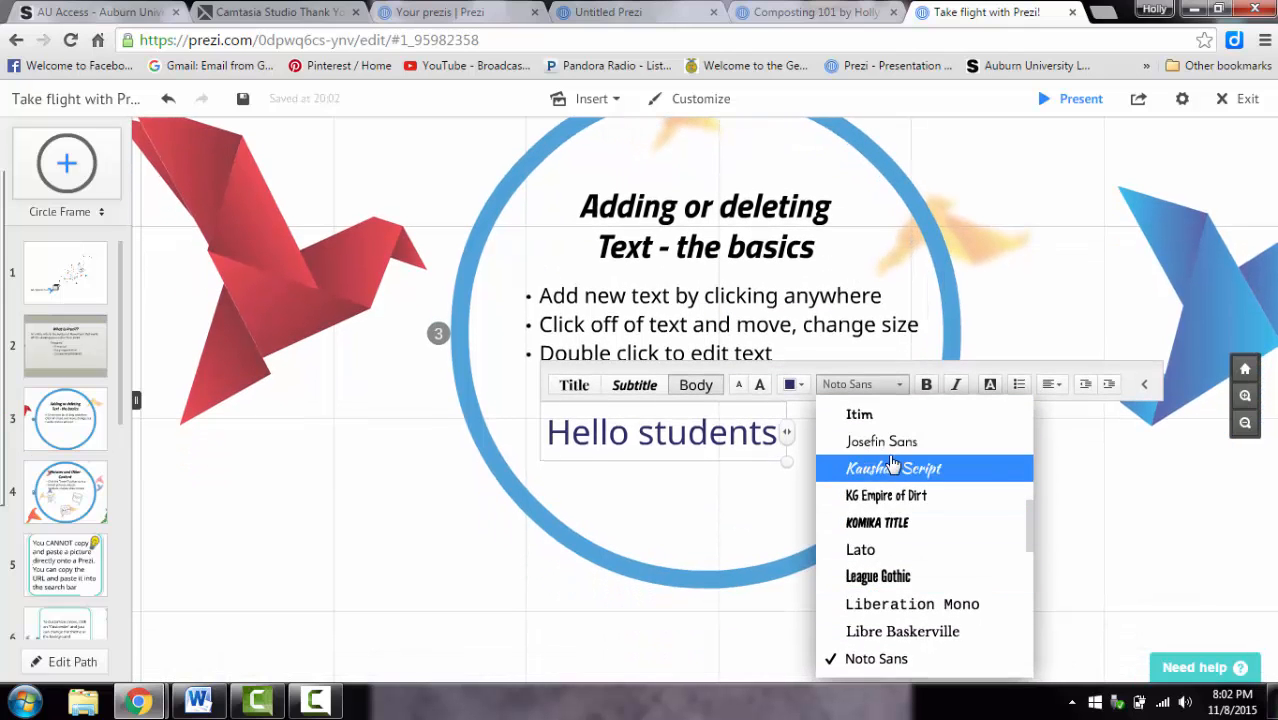
pyautogui.click(890, 468)
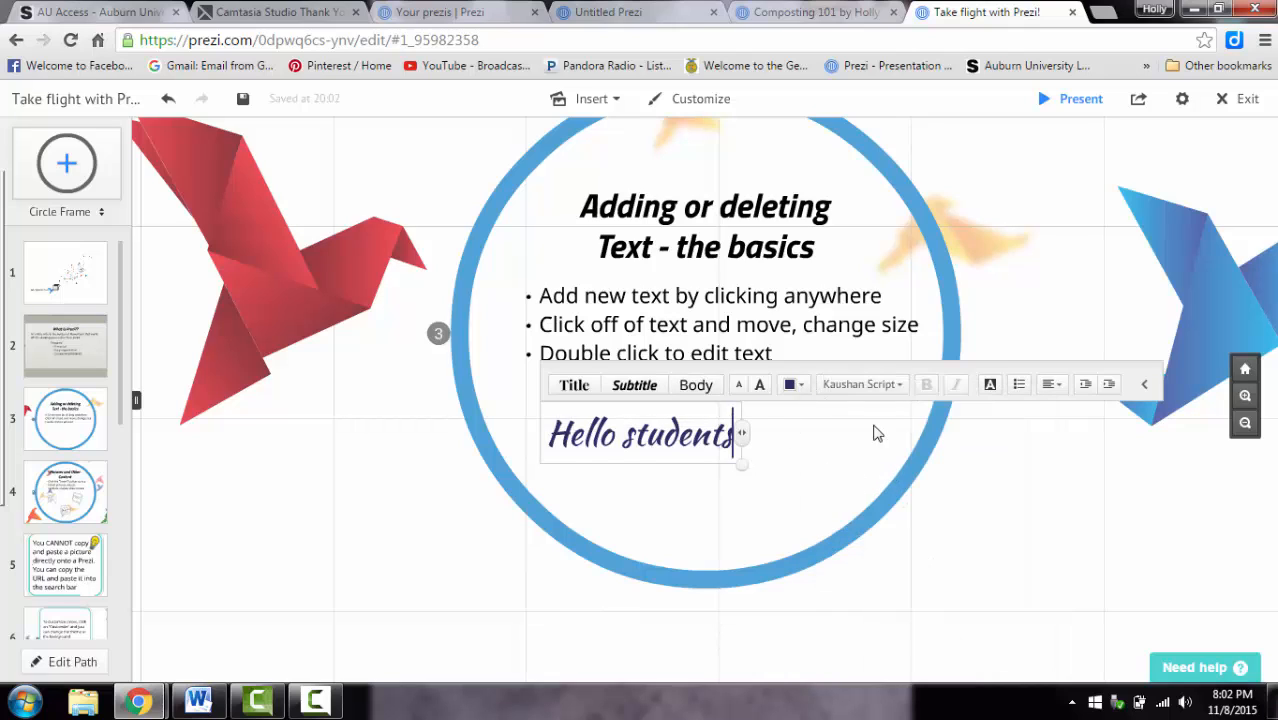
# Turn on the background color behind the "Hello students" text and choose its paragraph alignment.
pyautogui.click(993, 391)
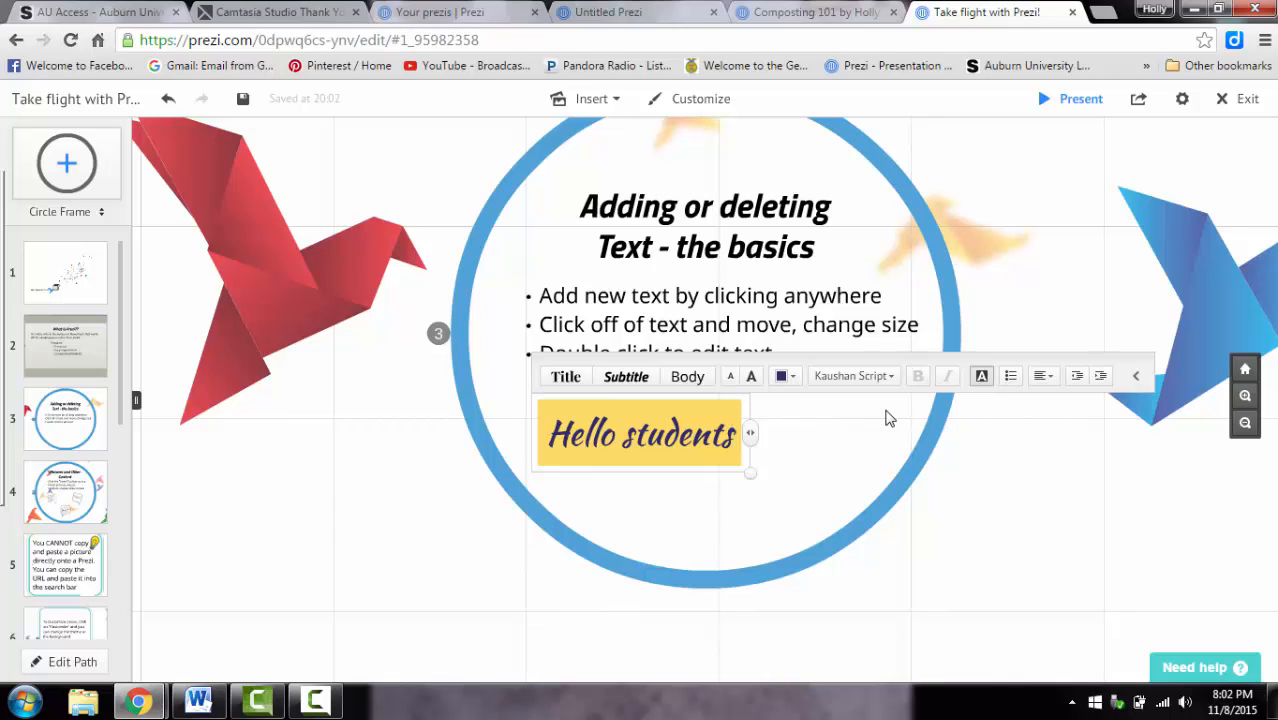
pyautogui.click(1050, 377)
pyautogui.click(1035, 352)
pyautogui.click(818, 477)
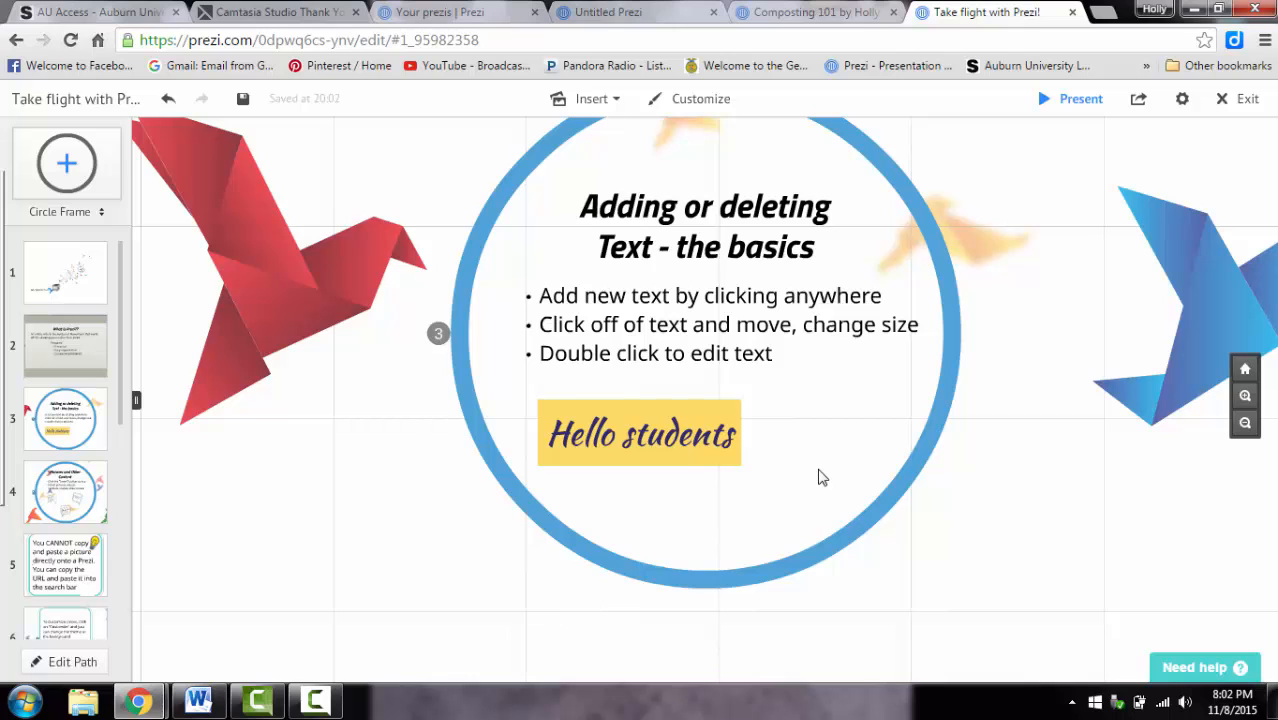
# Shift the "Hello students" text sideways inside the circle and try scaling it up and back down.
pyautogui.moveTo(640, 434); pyautogui.dragTo(786, 430)
pyautogui.click(710, 443)
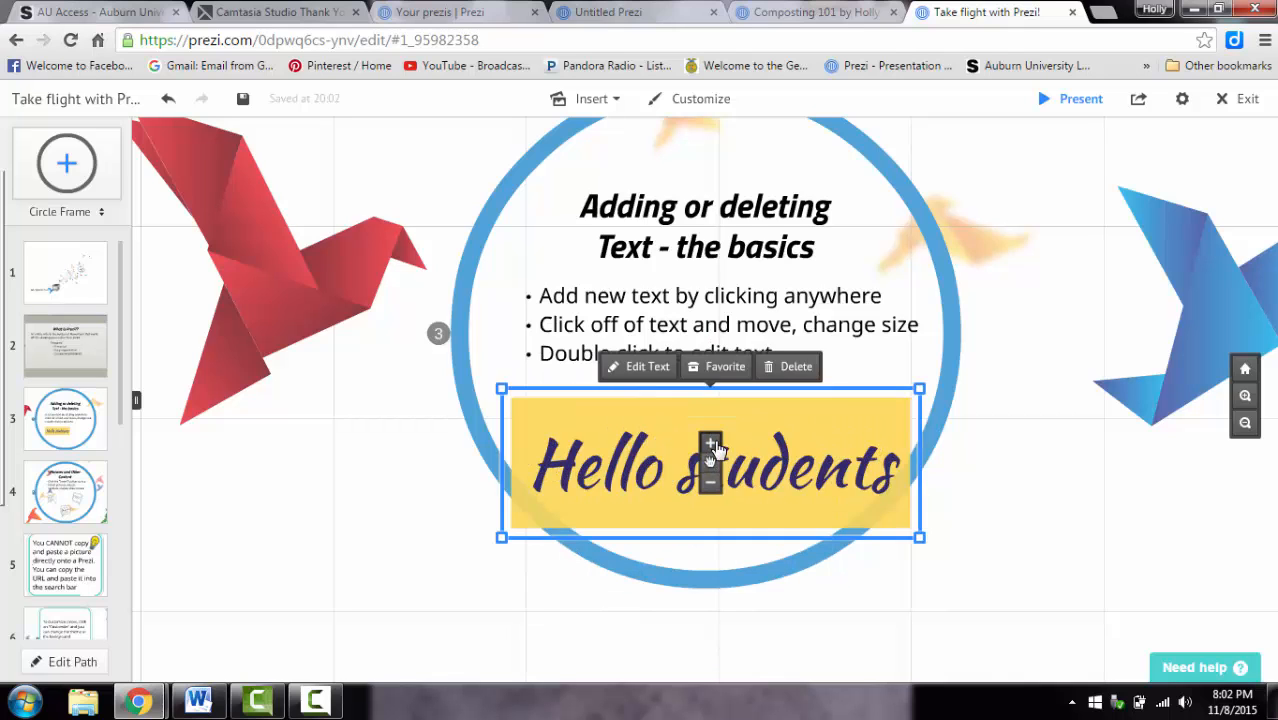
pyautogui.click(710, 443)
pyautogui.click(712, 483)
pyautogui.click(714, 485)
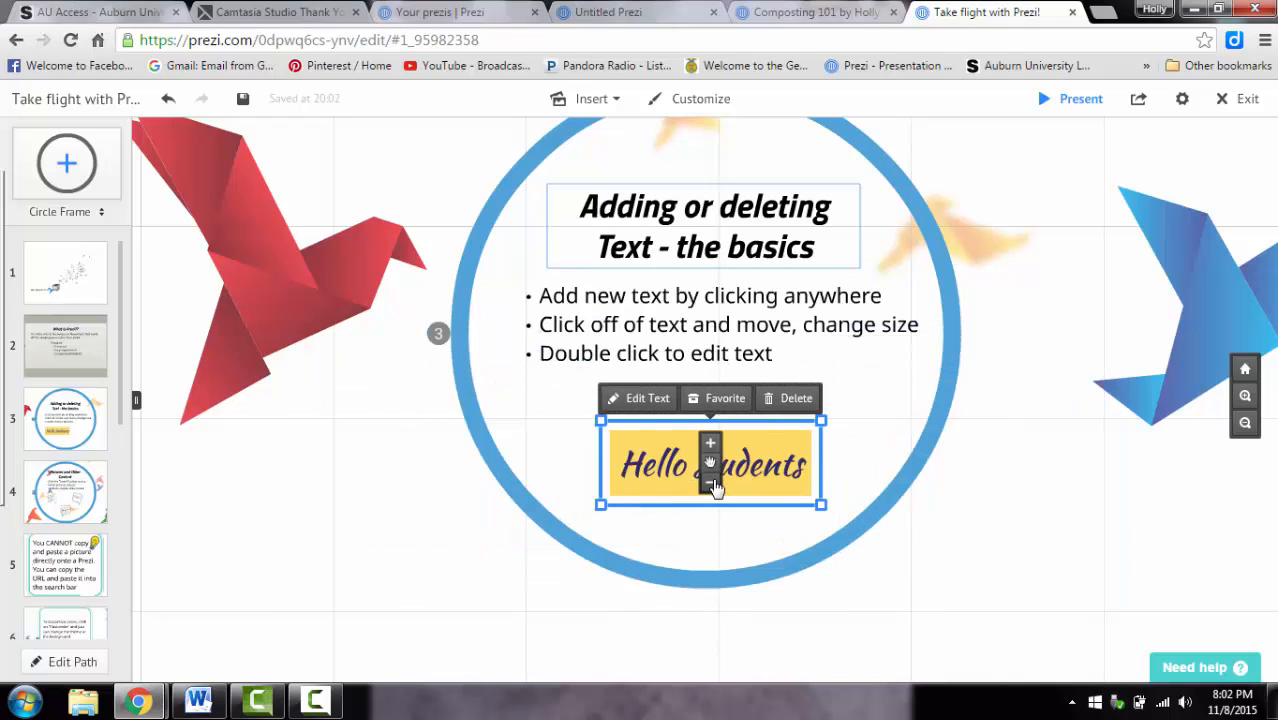
# Move the "Hello students" text to the lower right part of the blue circle frame.
pyautogui.doubleClick(765, 463)
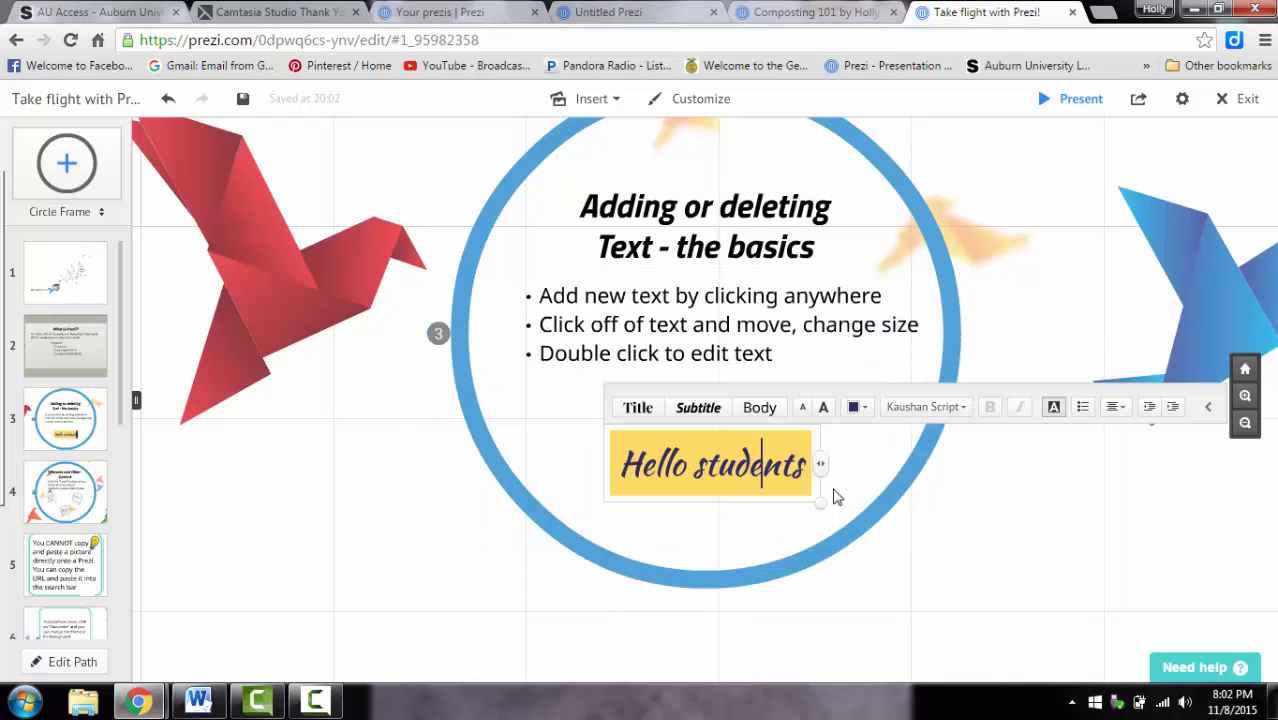
pyautogui.click(784, 530)
pyautogui.moveTo(708, 466); pyautogui.dragTo(780, 485)
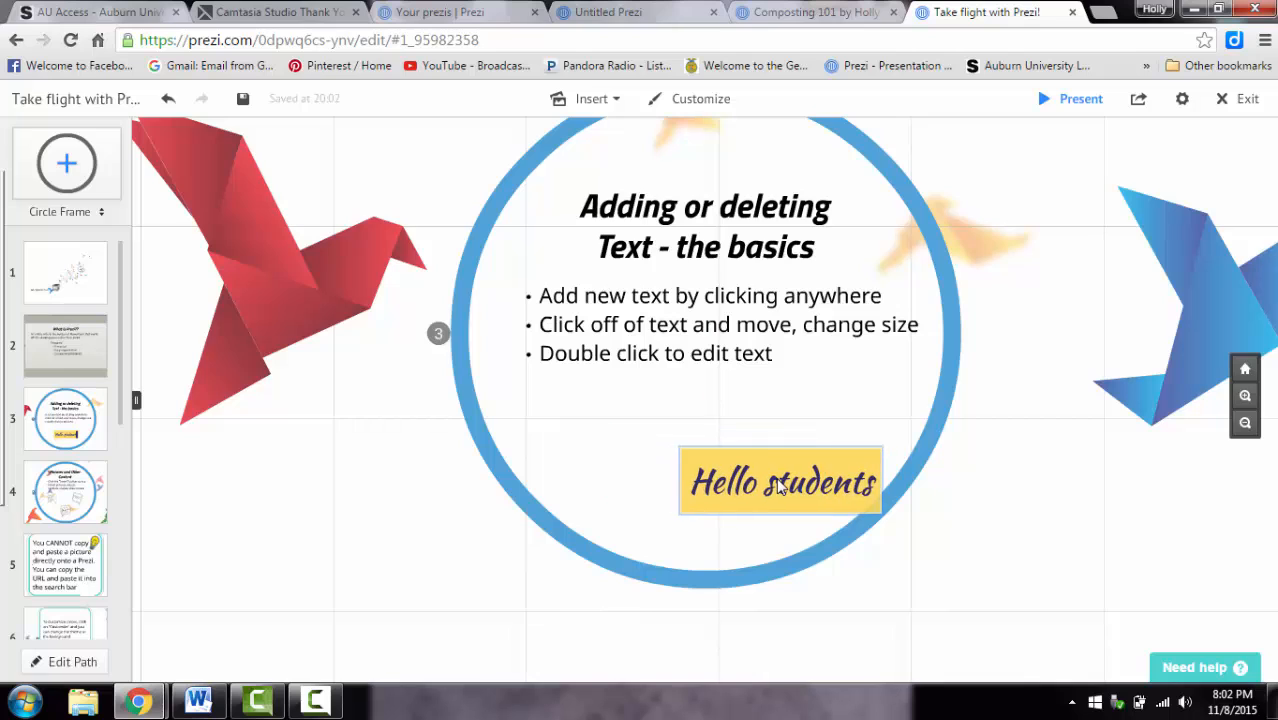
pyautogui.click(630, 410)
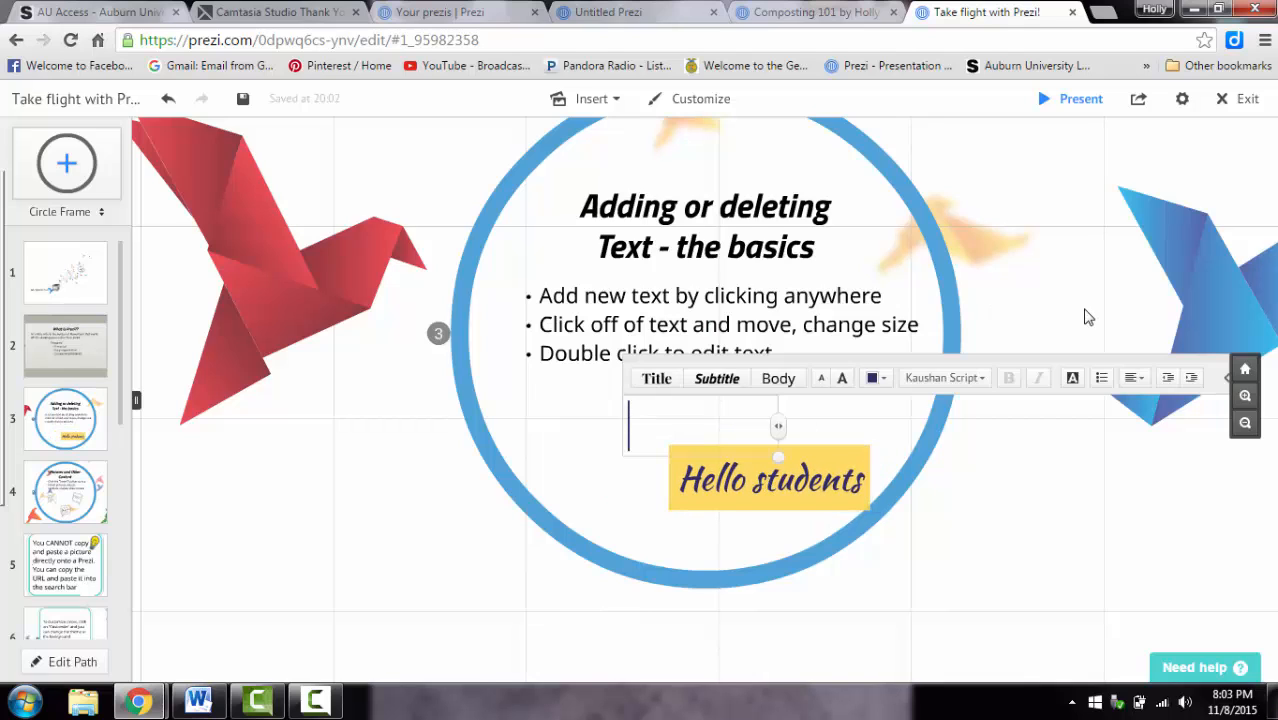
pyautogui.click(1115, 560)
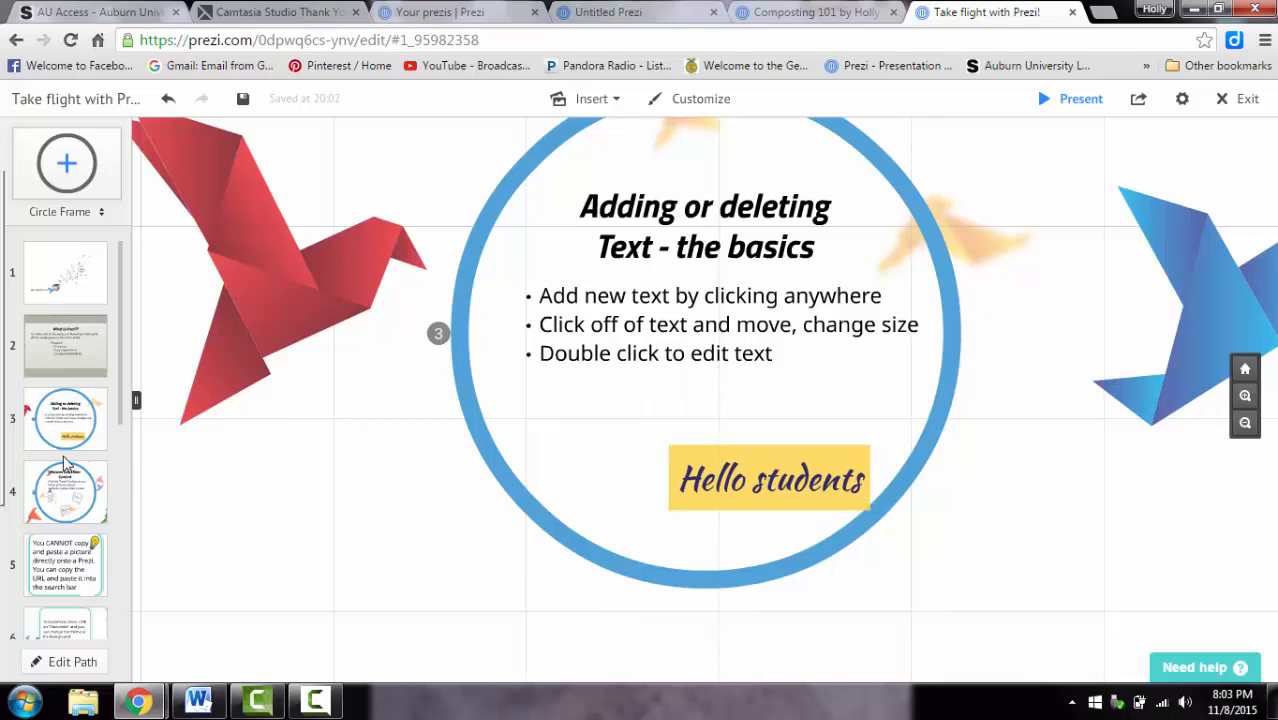
# View the "Pictures and Other Content" frame at path step 4 and review the kinds of content that can be inserted.
pyautogui.click(62, 498)
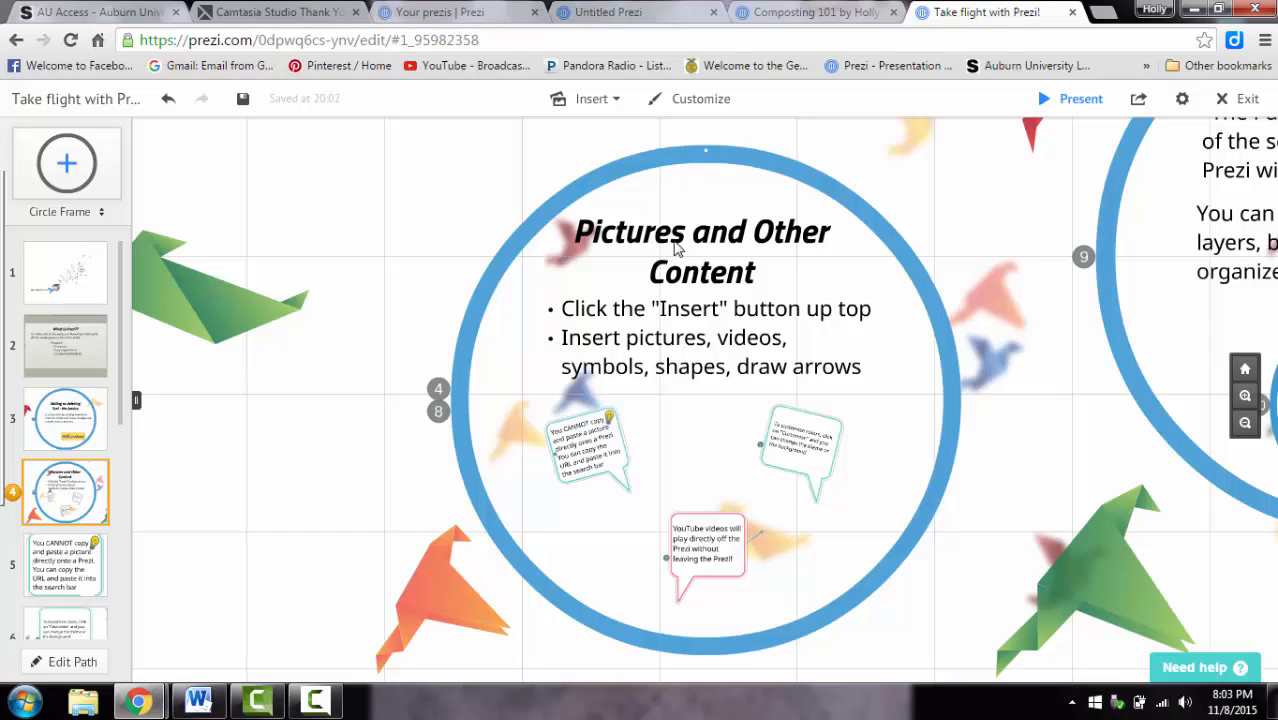
pyautogui.click(618, 106)
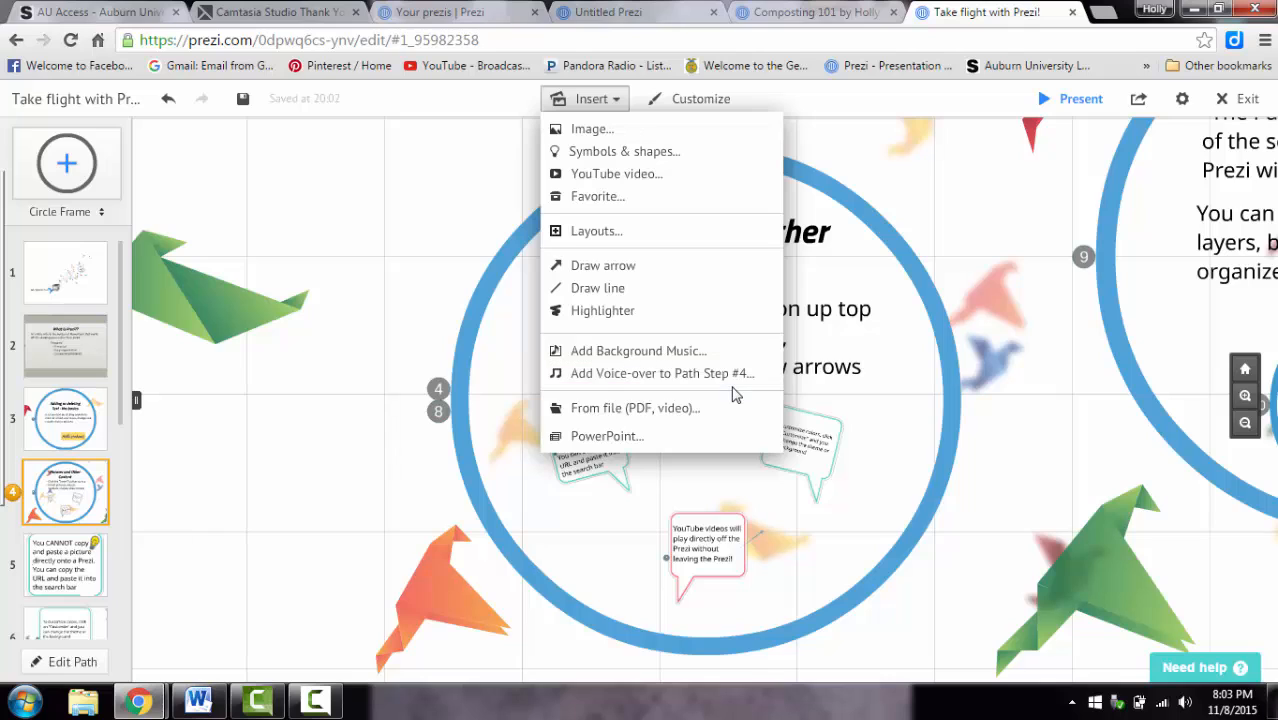
pyautogui.click(659, 470)
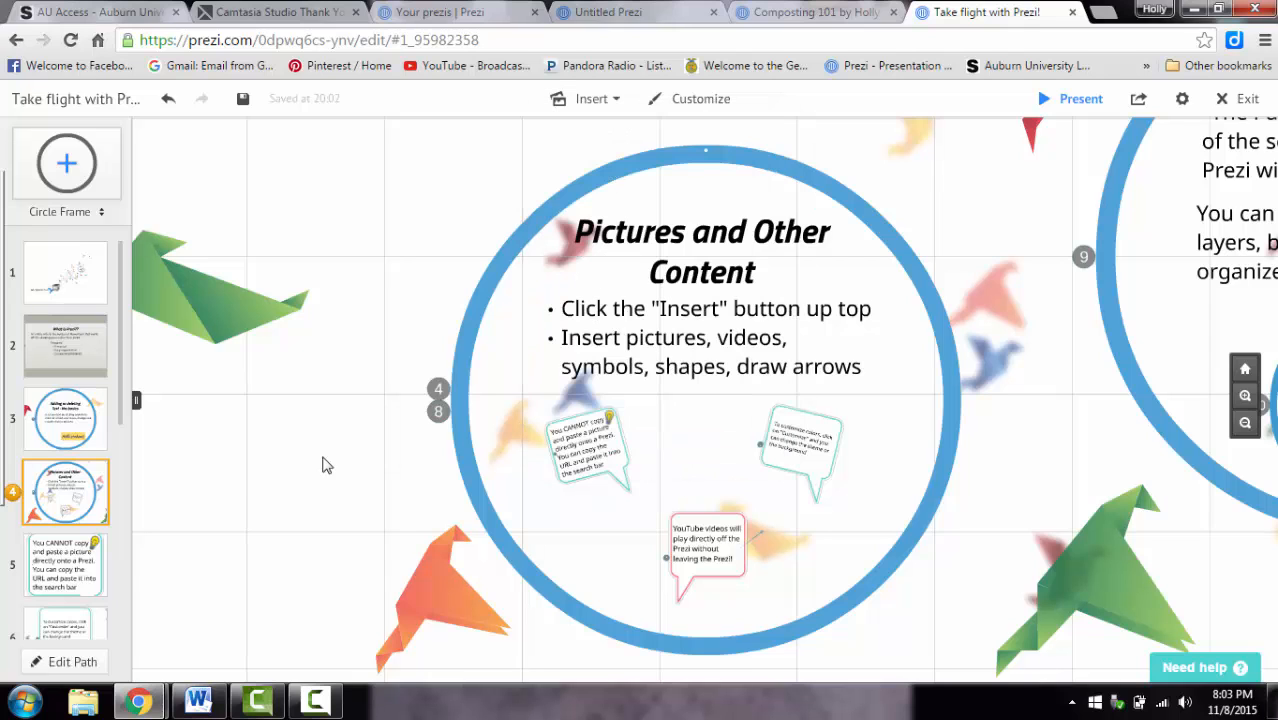
# Go to path step 5 and search the web for "ffa emblem" images to insert.
pyautogui.click(70, 570)
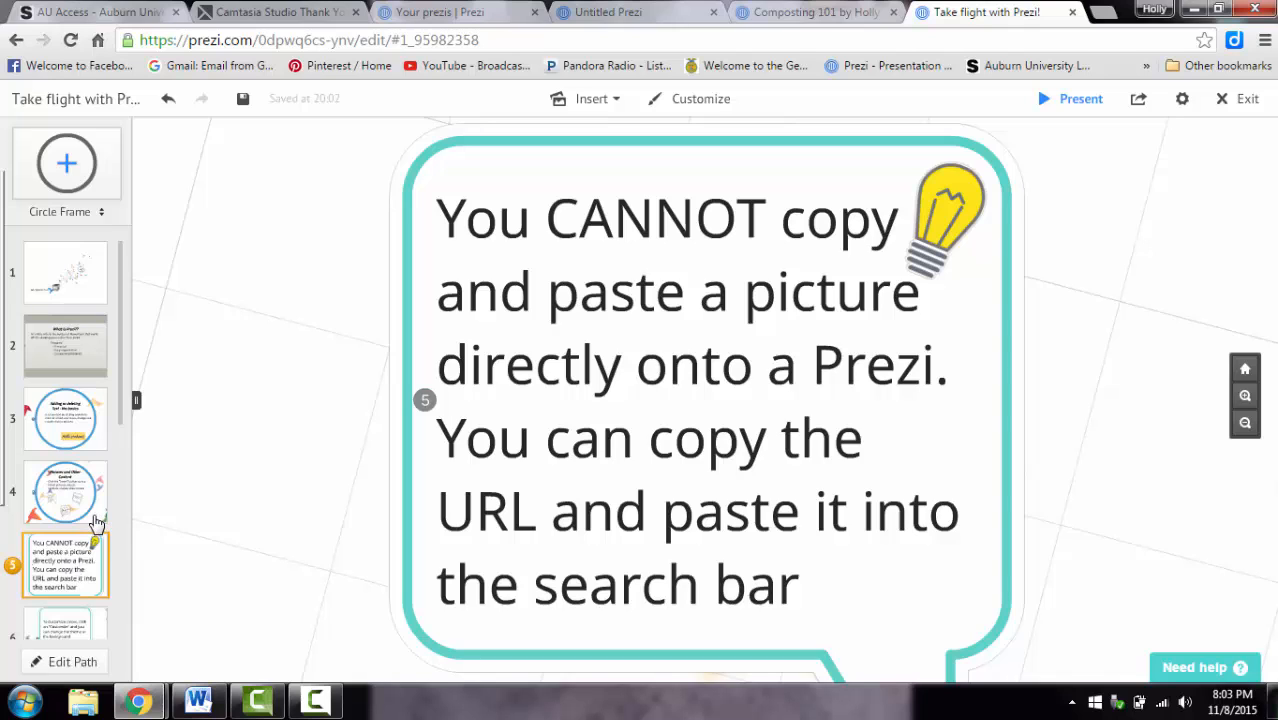
pyautogui.click(580, 102)
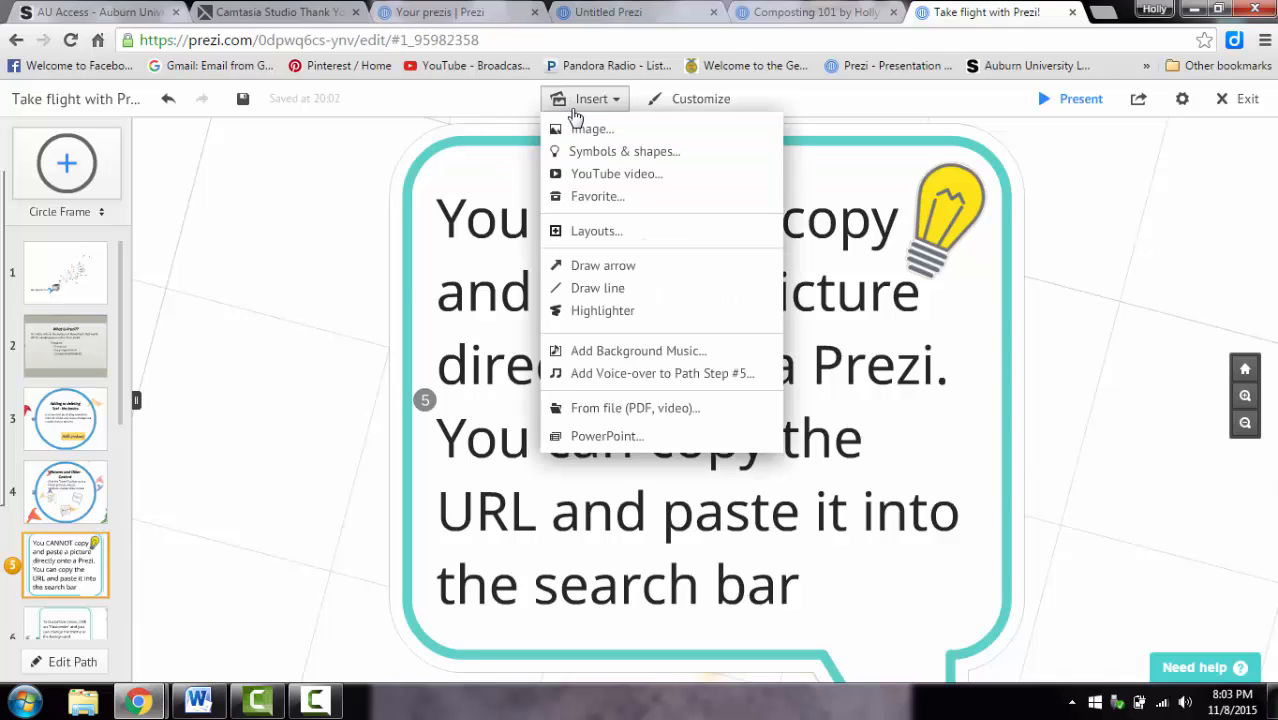
pyautogui.click(670, 127)
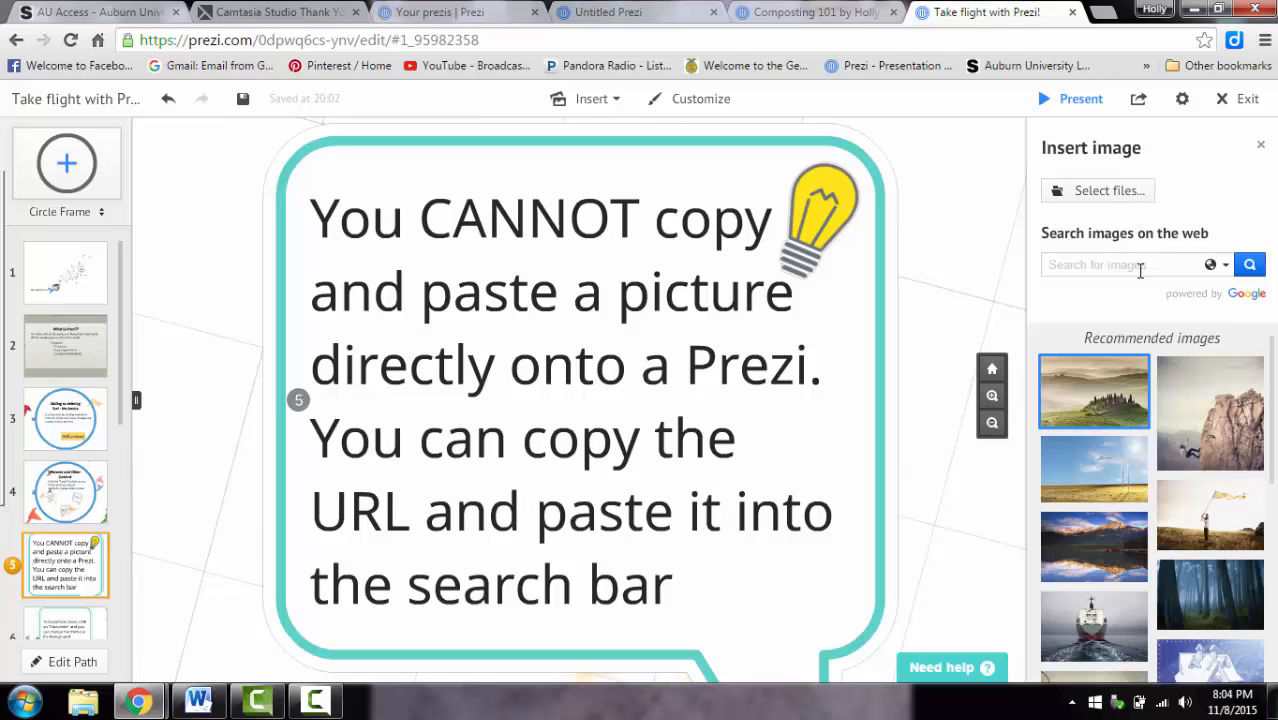
pyautogui.write('ffa emblem')
pyautogui.press('Return')
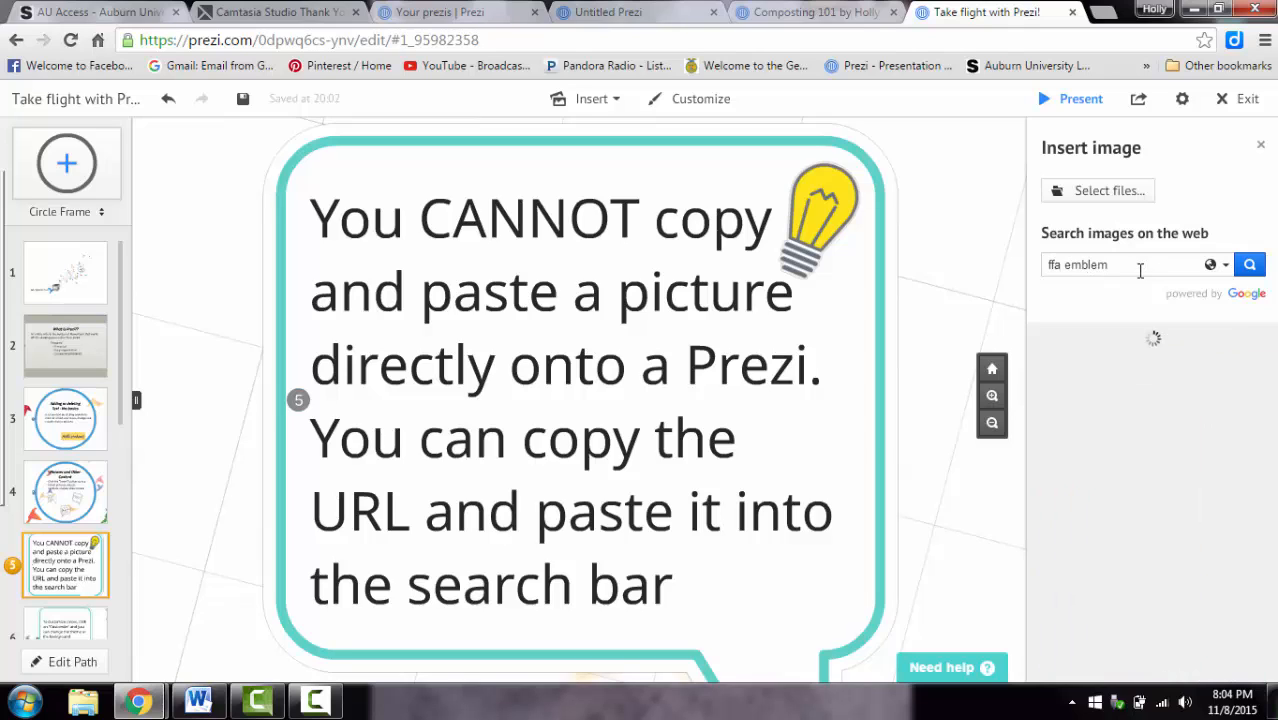